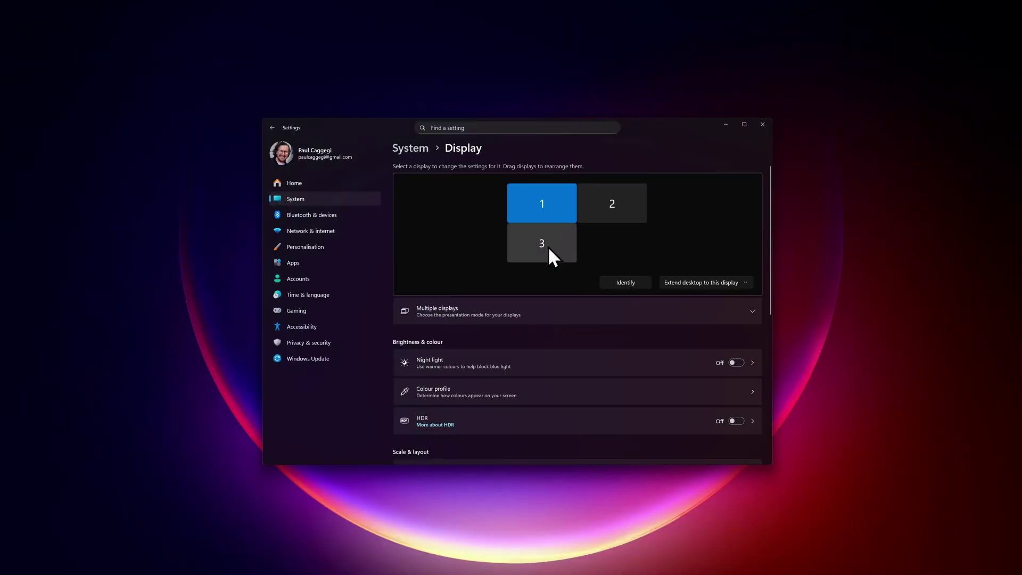
Step: Verify Display 3 is the Kamvas Pro 19 at 3840×2160, 60 Hz, then open Huion's driver page
click(548, 246)
scroll(546, 280, down, 3)
scroll(547, 280, down, 3)
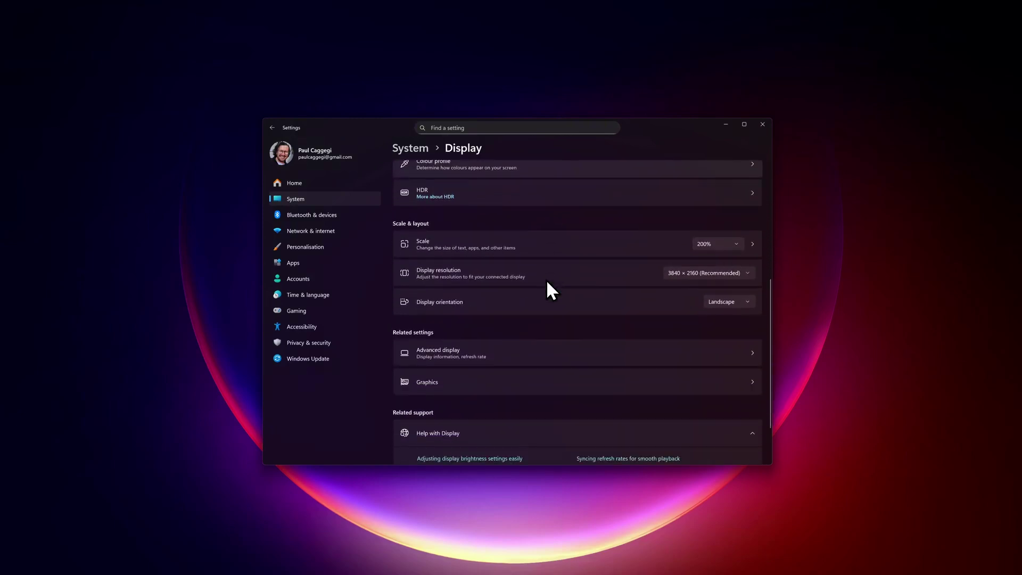
click(479, 360)
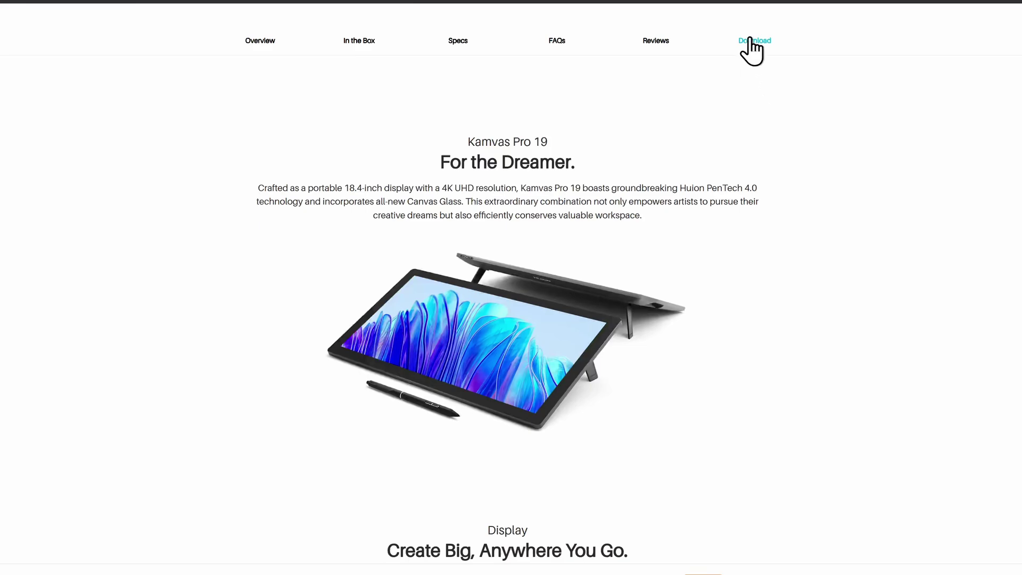
click(749, 40)
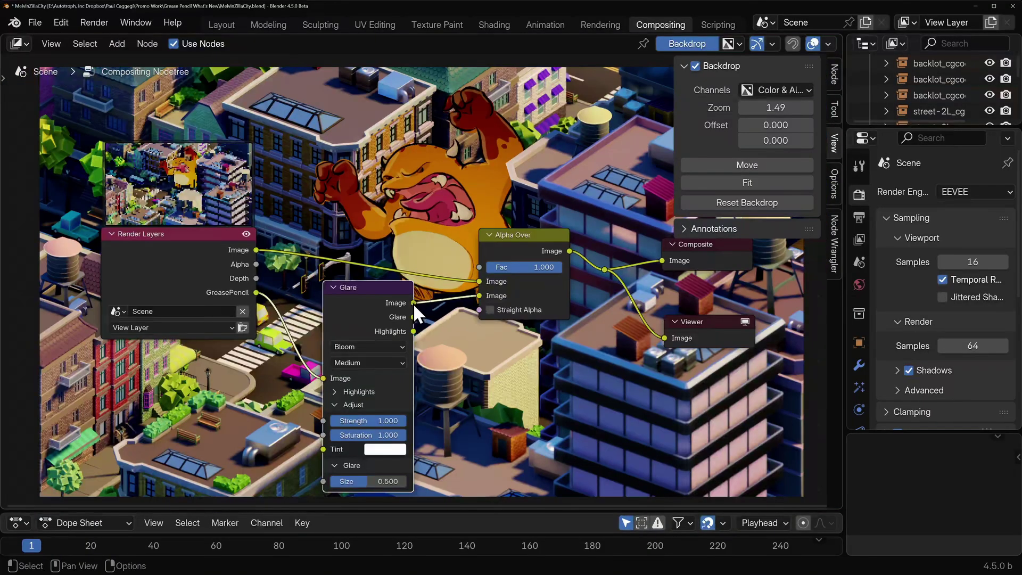
Step: Connect the Glare node's Image output to another compositor node
drag(413, 303, 603, 272)
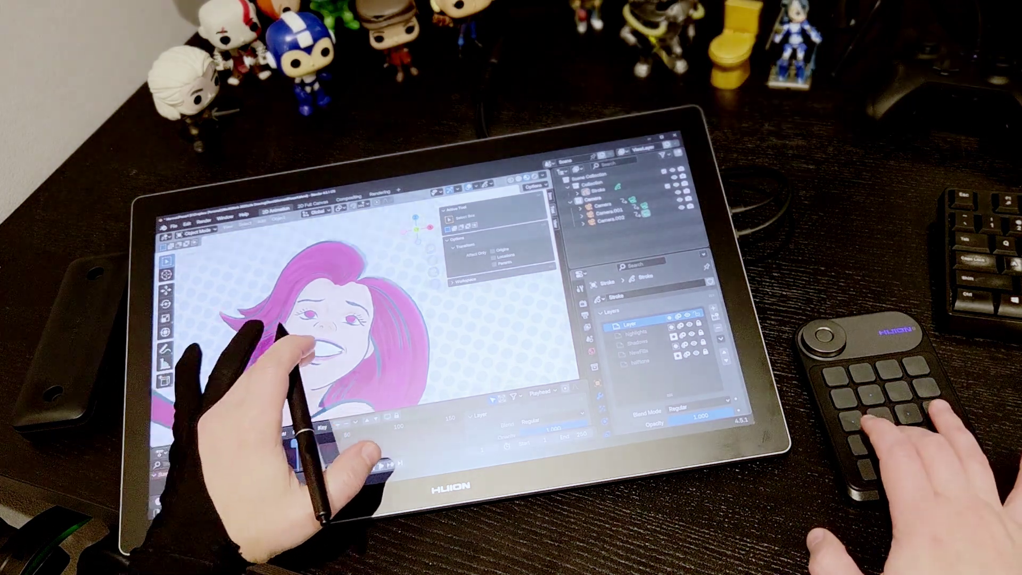
scroll(367, 312, up, 2)
Step: Switch the face drawing to Solid shading, then back to Material Preview
key(z)
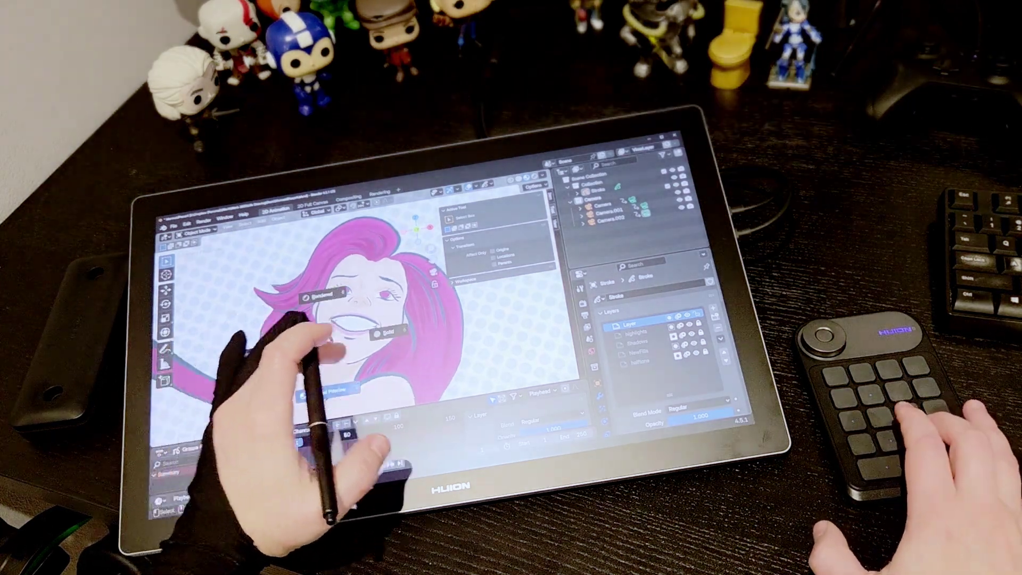
click(442, 325)
key(z)
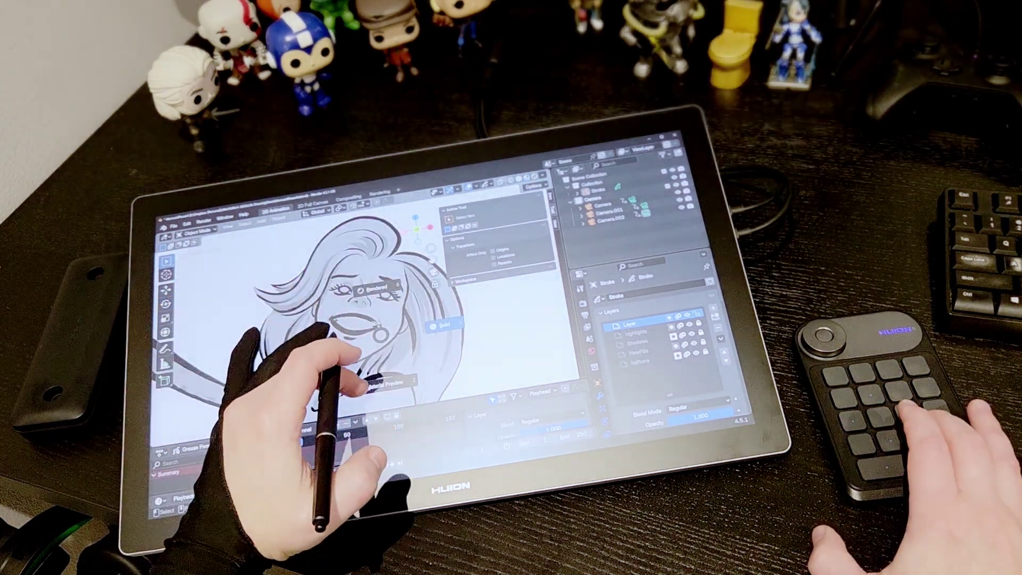
click(379, 384)
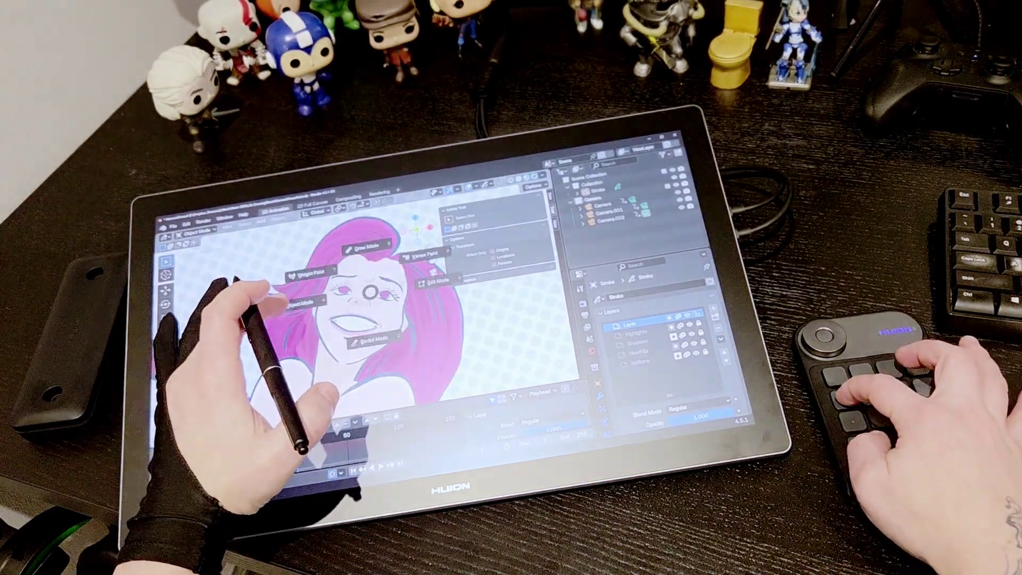